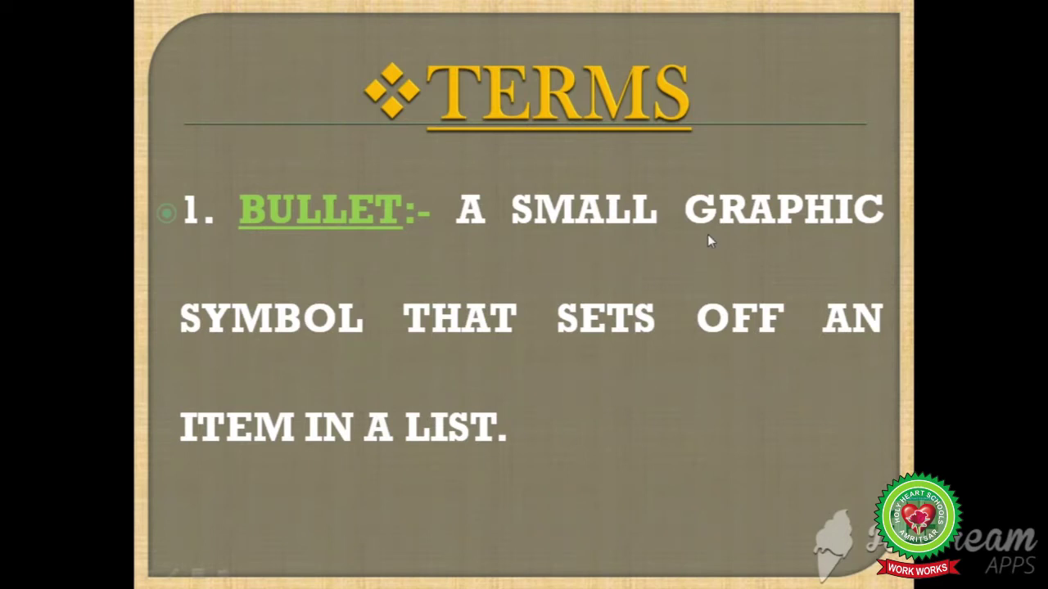
Advance through the Examples of Bullets slides showing square, circle, arrow and check-mark bullets
left_click(606, 319)
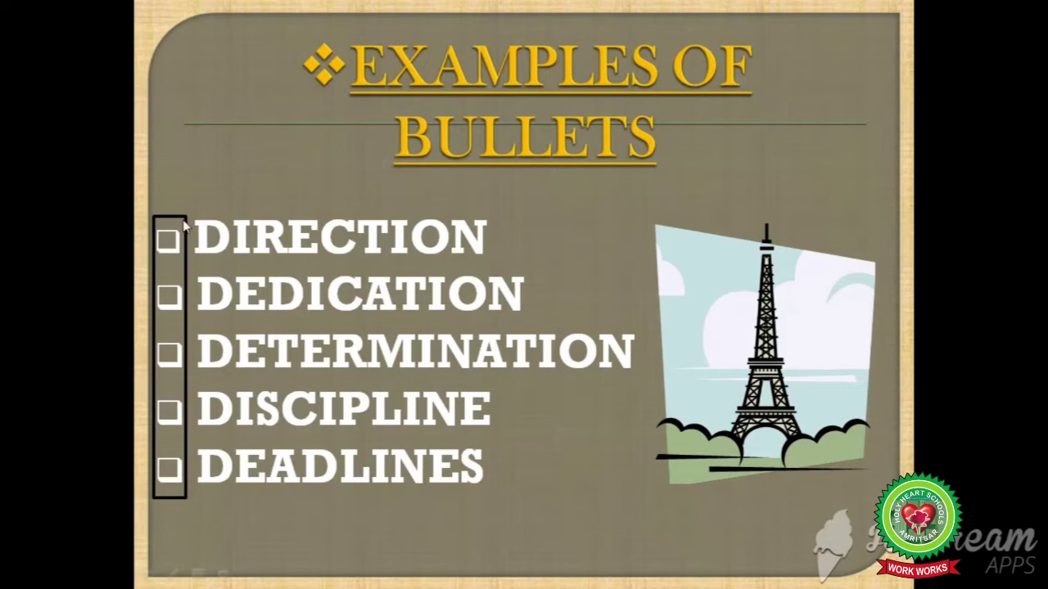
left_click(196, 366)
left_click(196, 366)
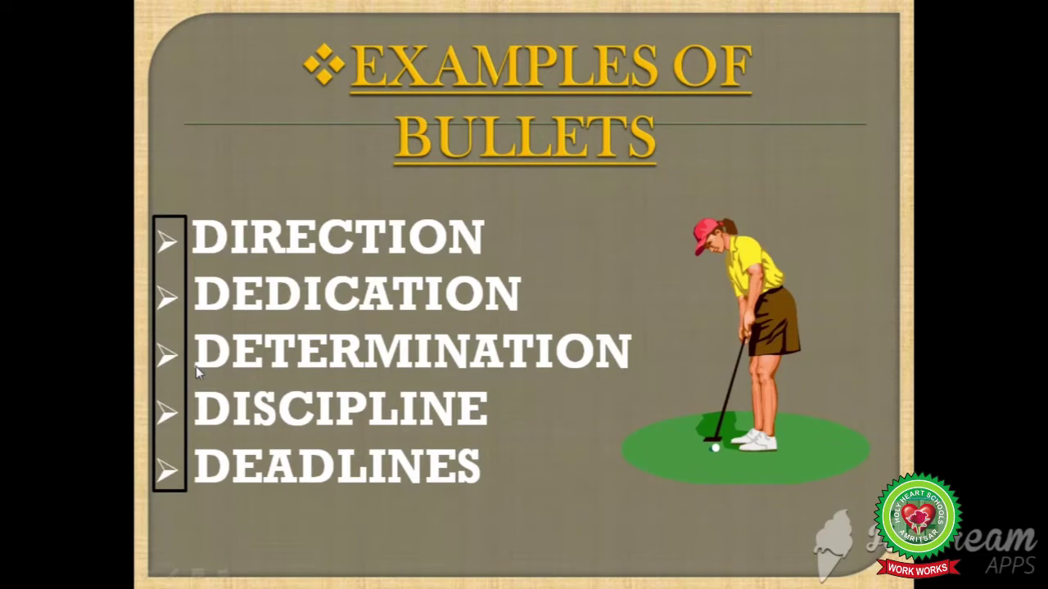
left_click(195, 369)
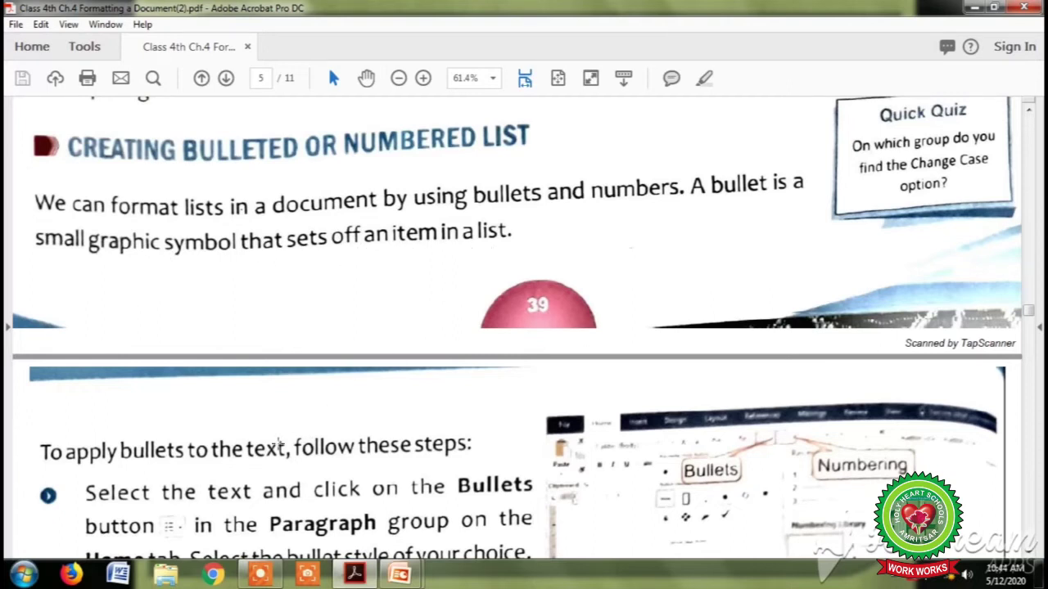
Scroll the PDF down to page 6's steps for creating bulleted lists
scroll(278, 446, "down", 5)
scroll(275, 455, "down", 2)
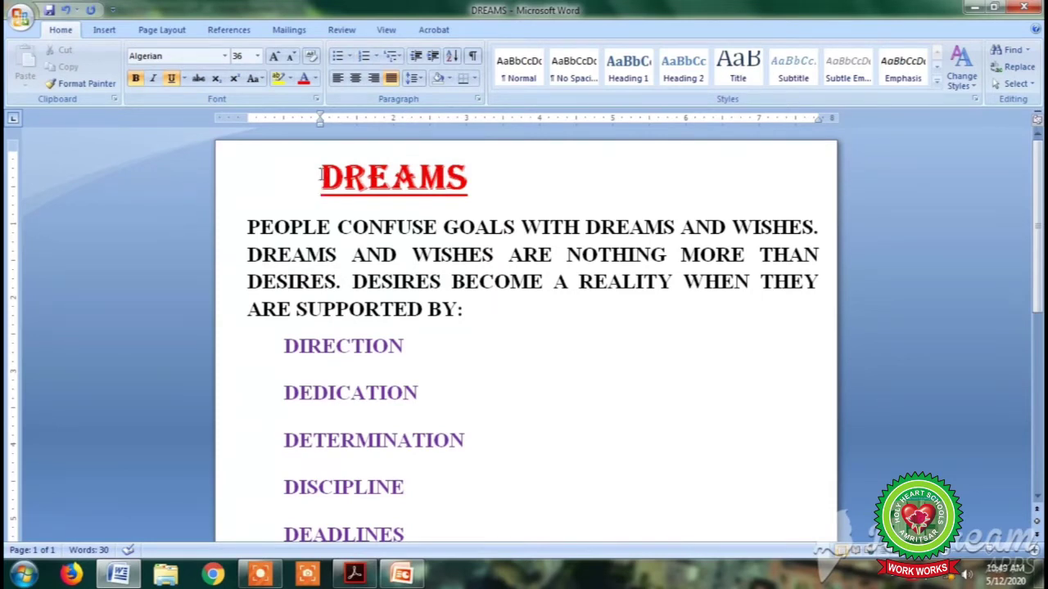
Give the DREAMS title a red square bullet from the Bullet Library
left_click_drag(322, 175, 490, 177)
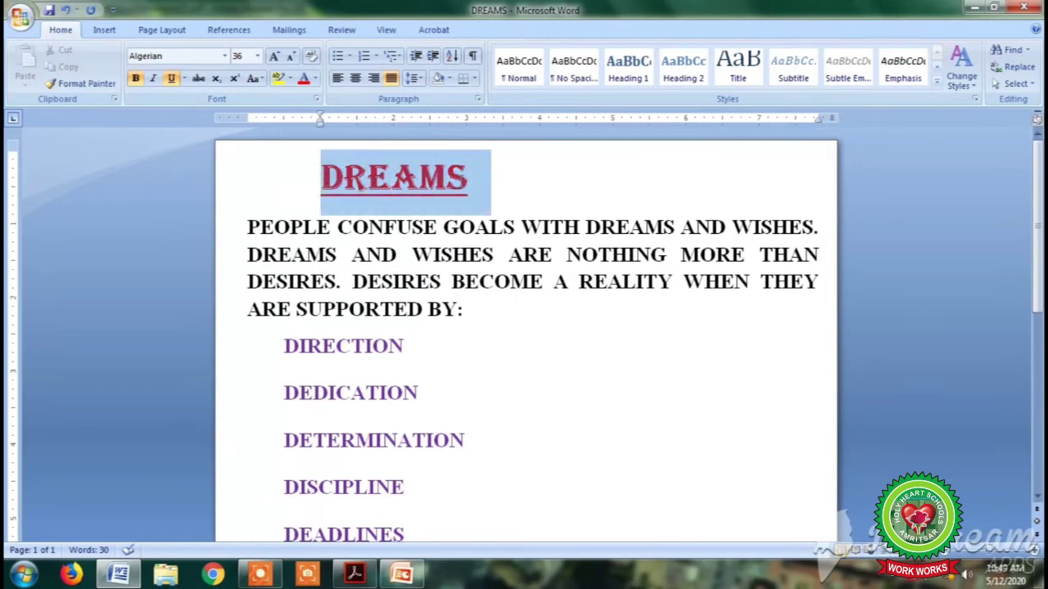
left_click(348, 56)
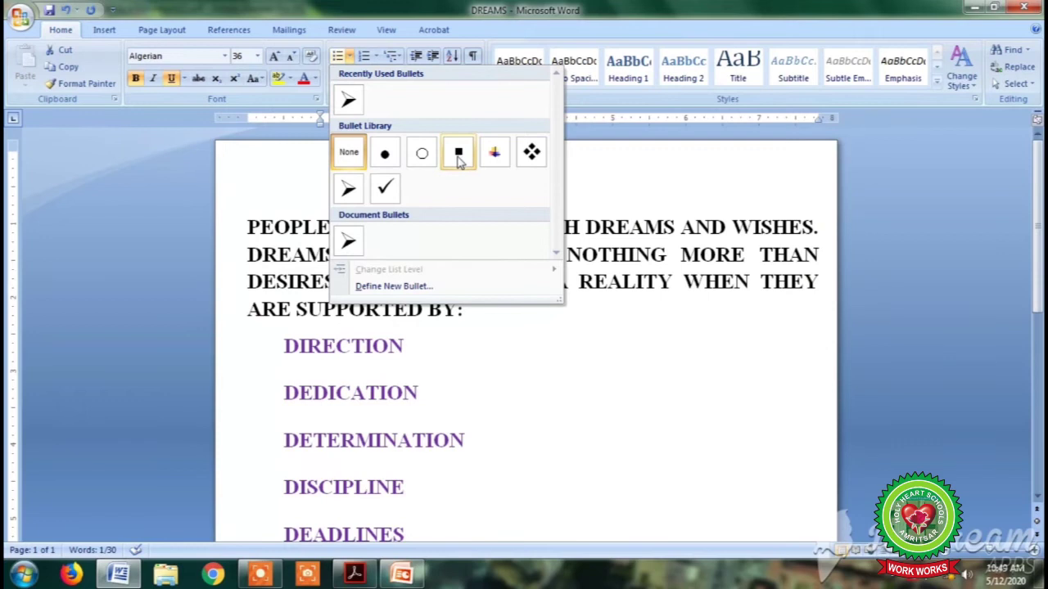
left_click(458, 162)
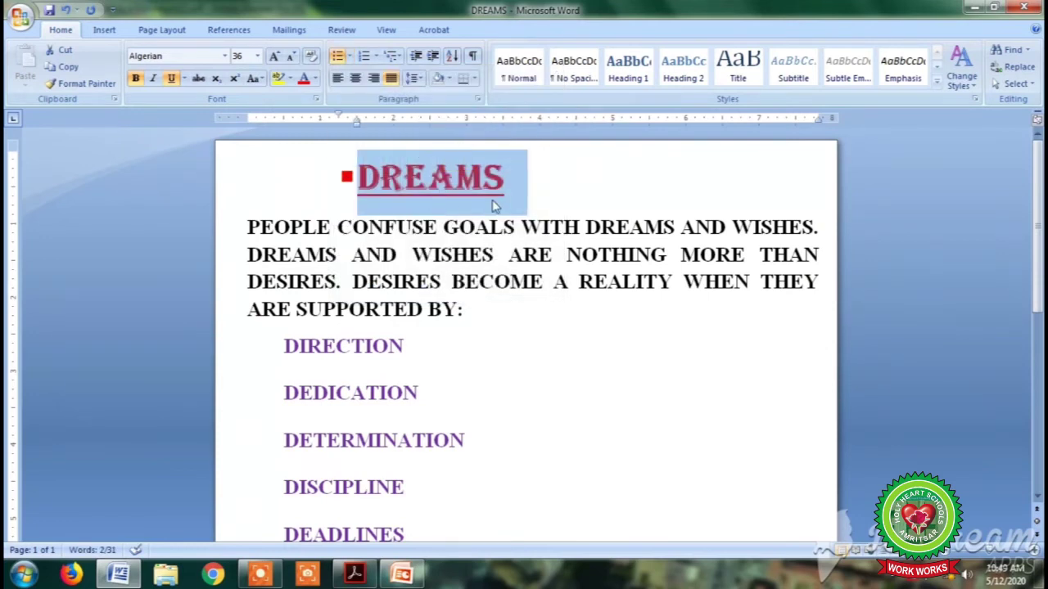
left_click(529, 197)
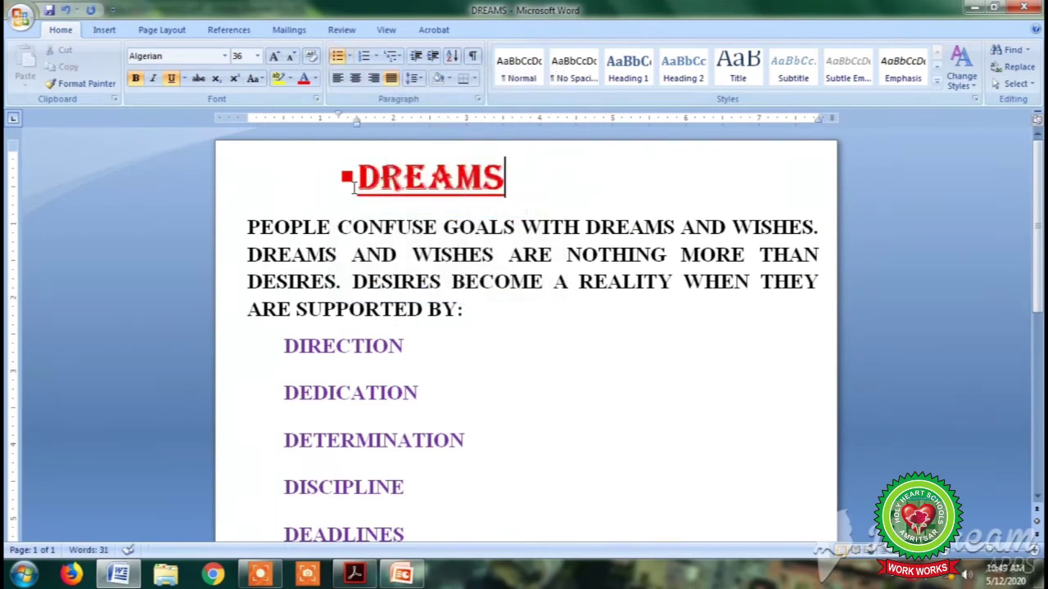
left_click(526, 320)
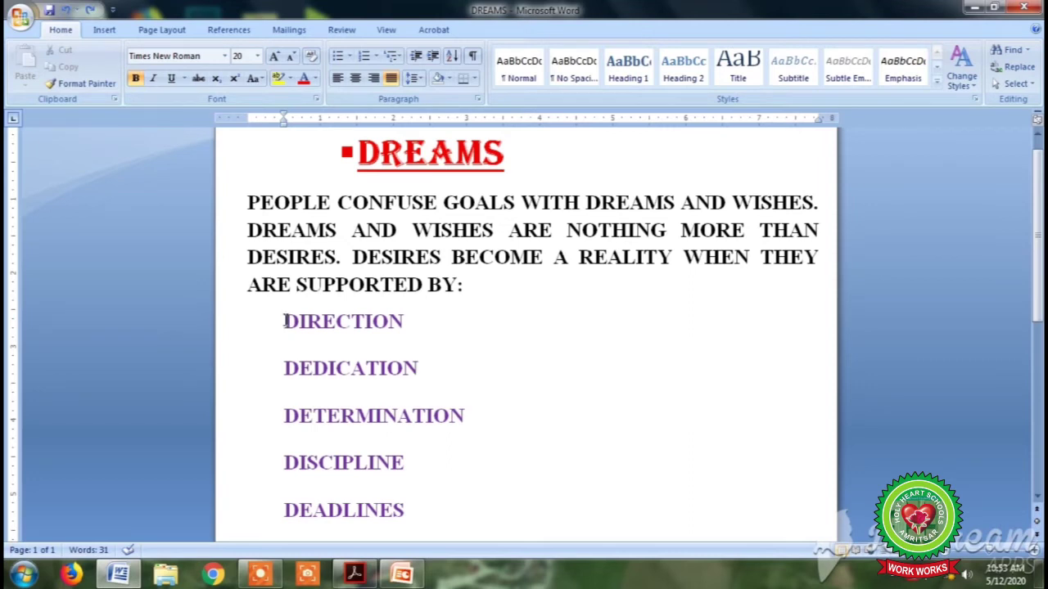
Number DIRECTION through DEADLINES with the I., II., III. Roman numeral format
left_click_drag(284, 321, 469, 491)
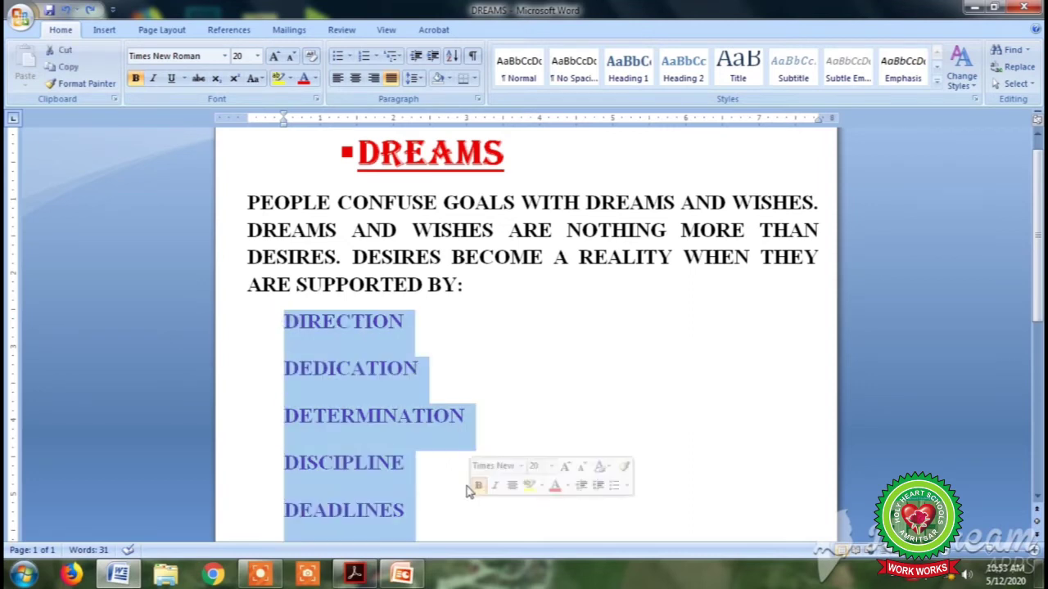
left_click(377, 57)
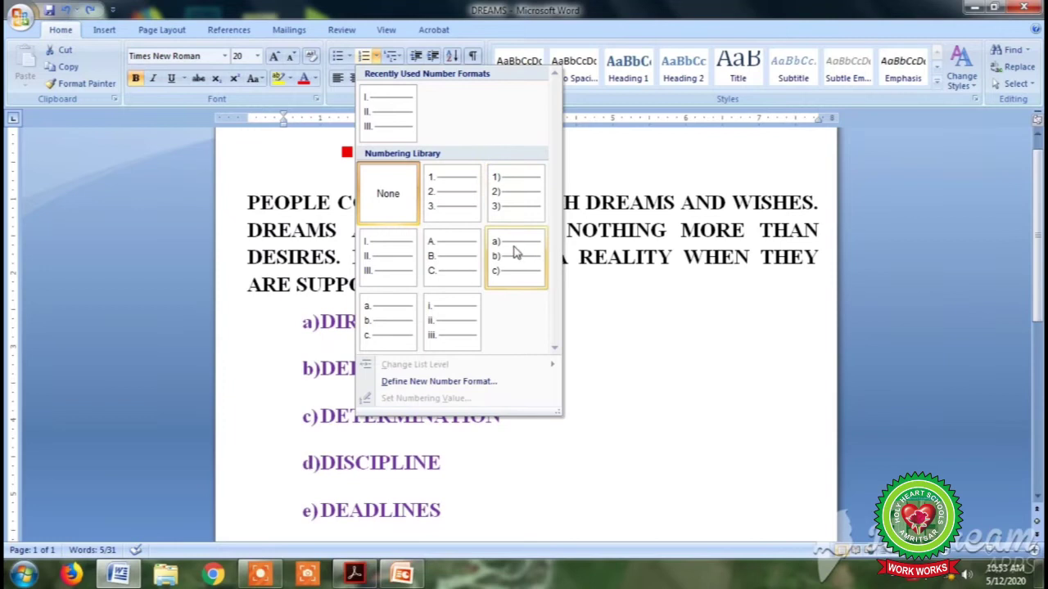
left_click(394, 272)
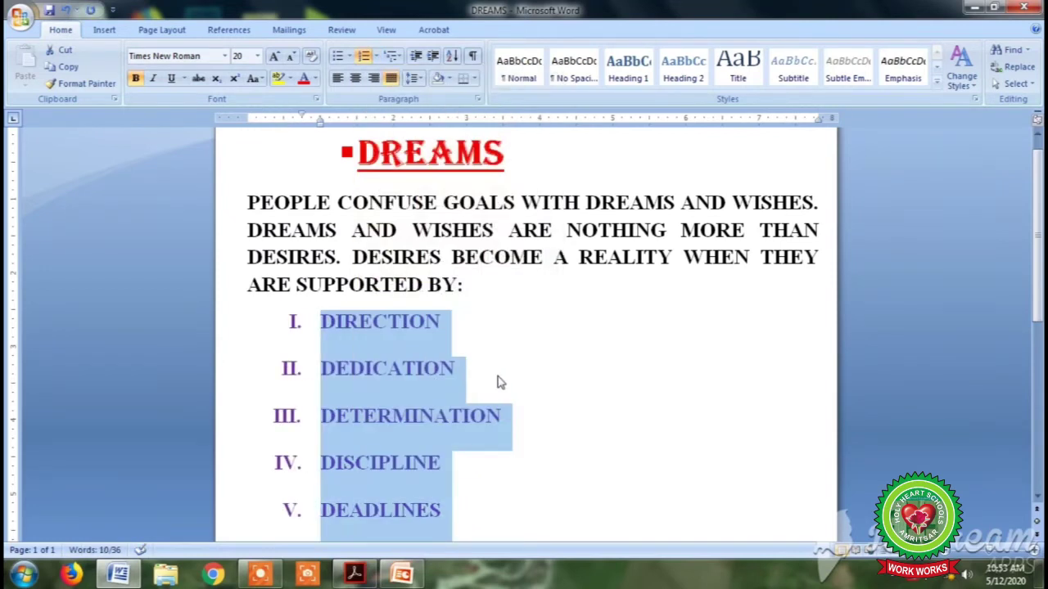
left_click(497, 375)
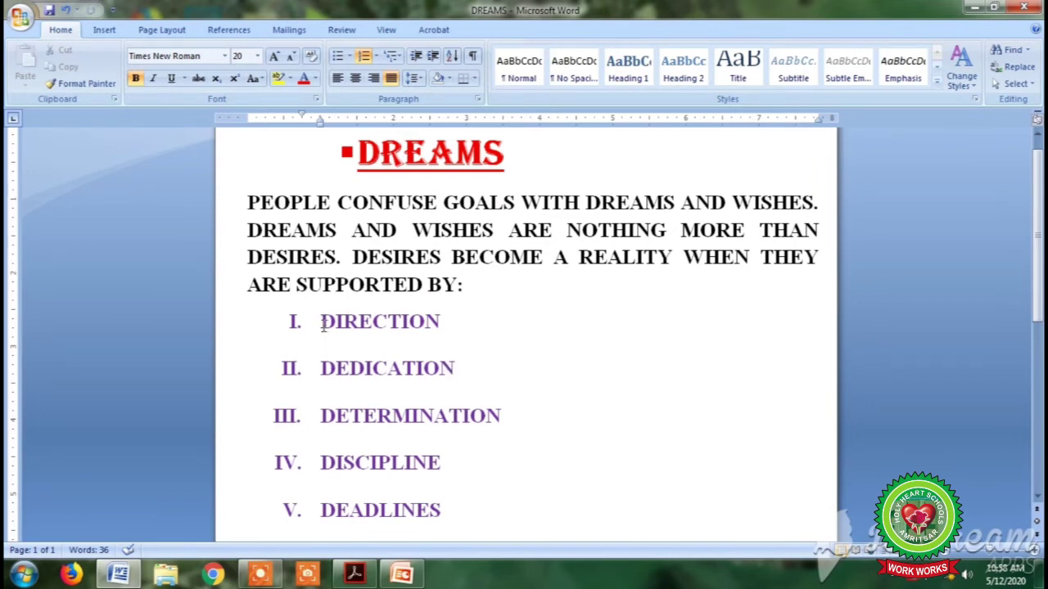
Replace the Roman numerals on the five items with the coloured picture bullet
left_click_drag(323, 323, 545, 519)
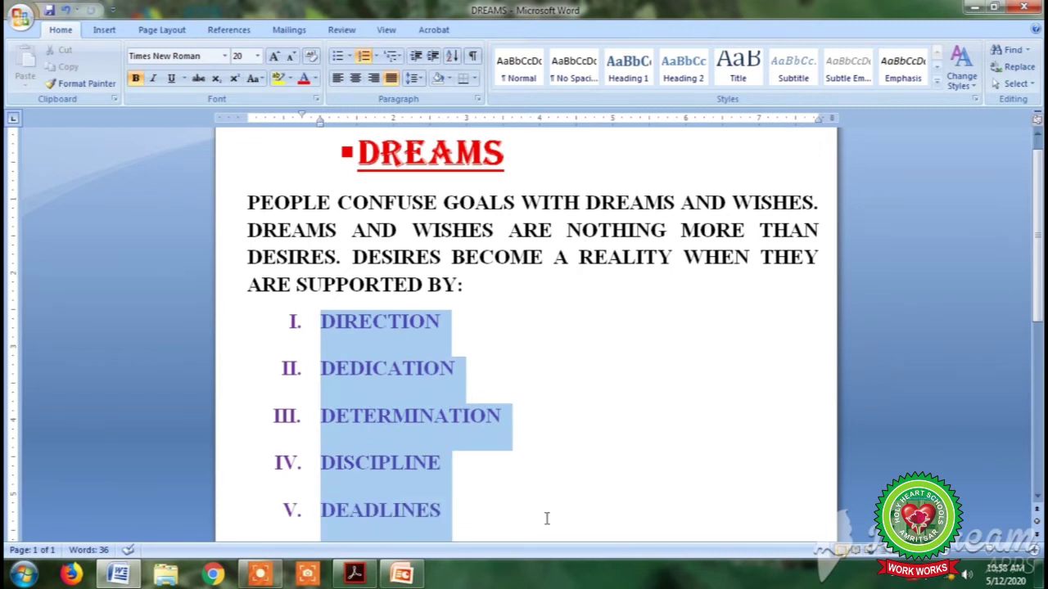
left_click(350, 57)
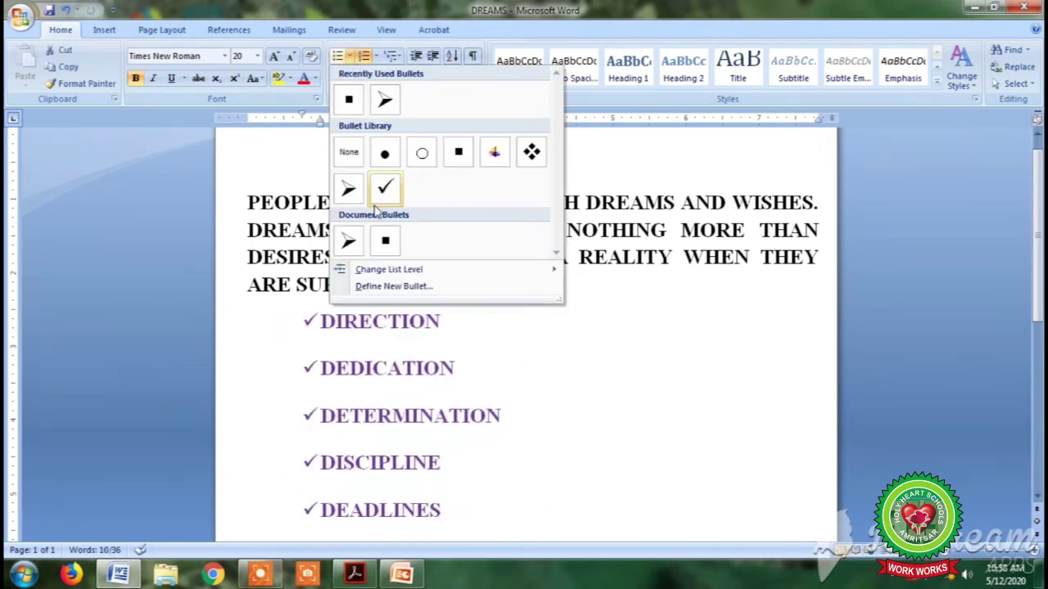
left_click(503, 164)
left_click(522, 372)
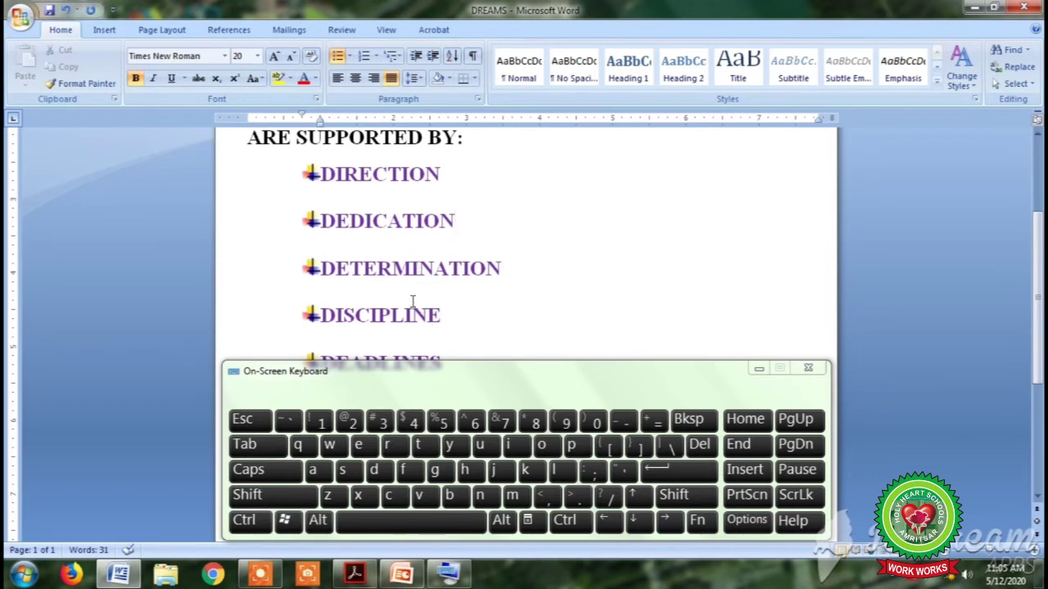
Switch the on-screen keyboard to capitals and start a new line below DEDICATION
left_click(269, 494)
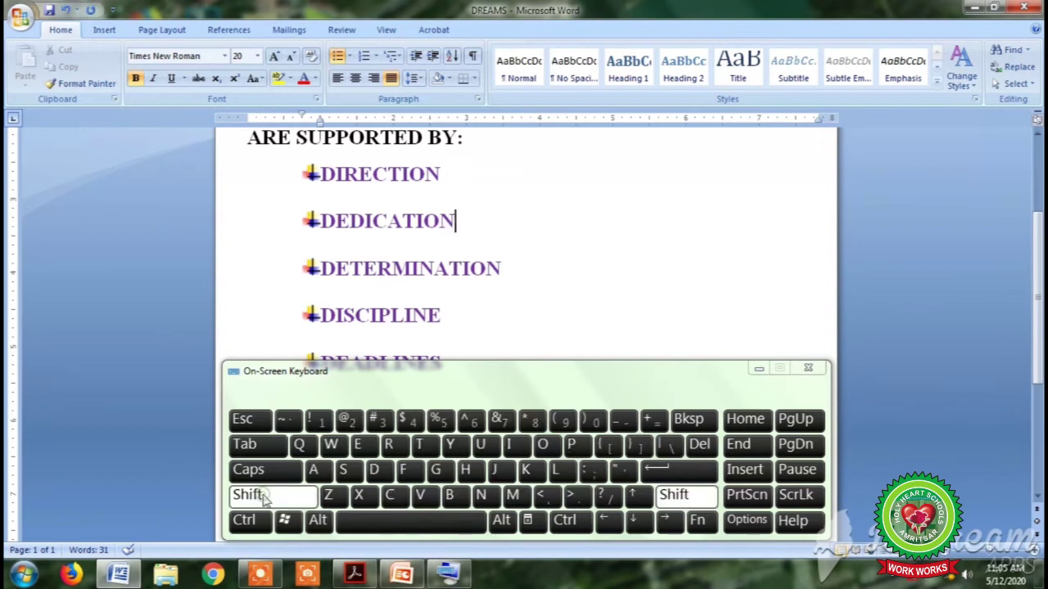
left_click(684, 473)
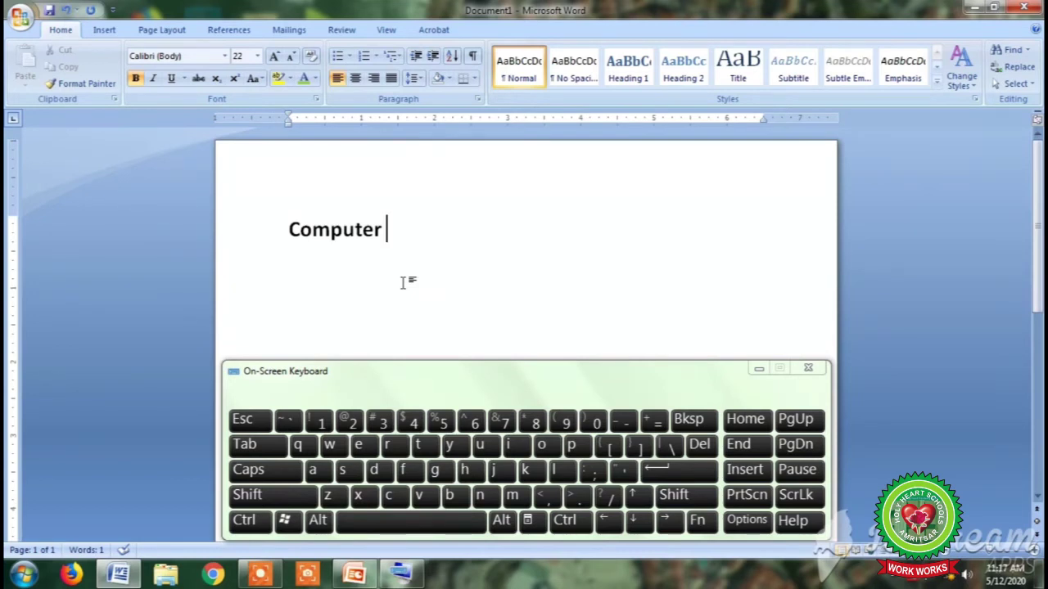
Type laptop and mainframe after Computer, separated by default tab stops
left_click(267, 450)
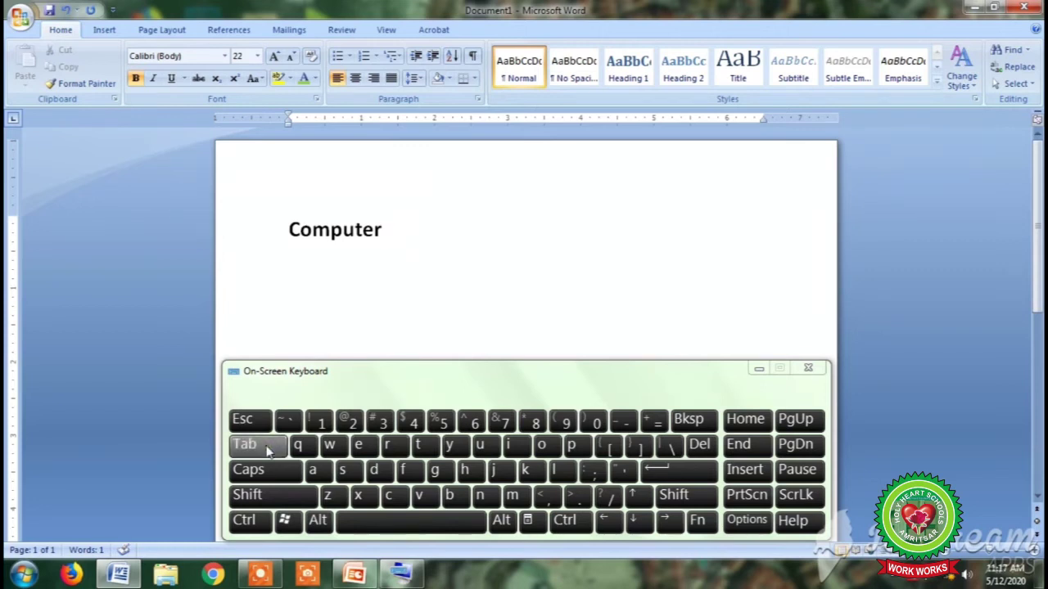
left_click(267, 450)
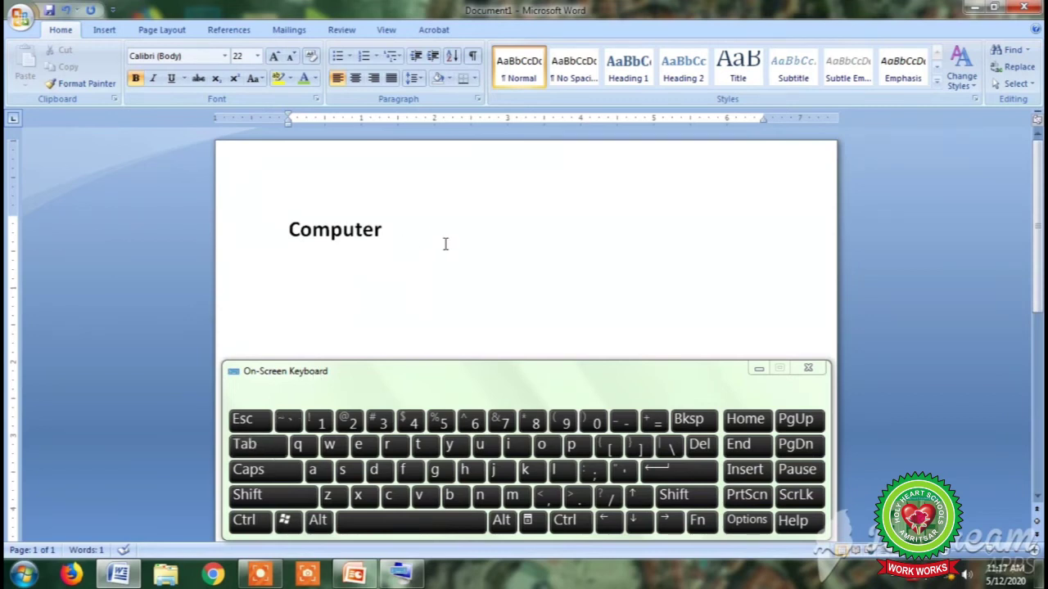
type("laptop")
left_click(256, 451)
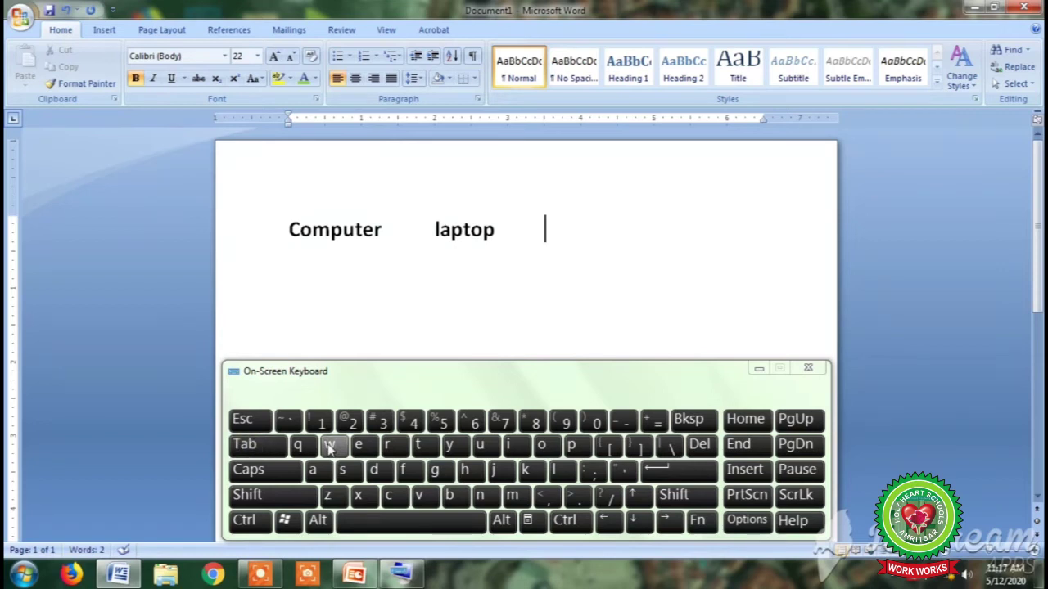
type("mainfra")
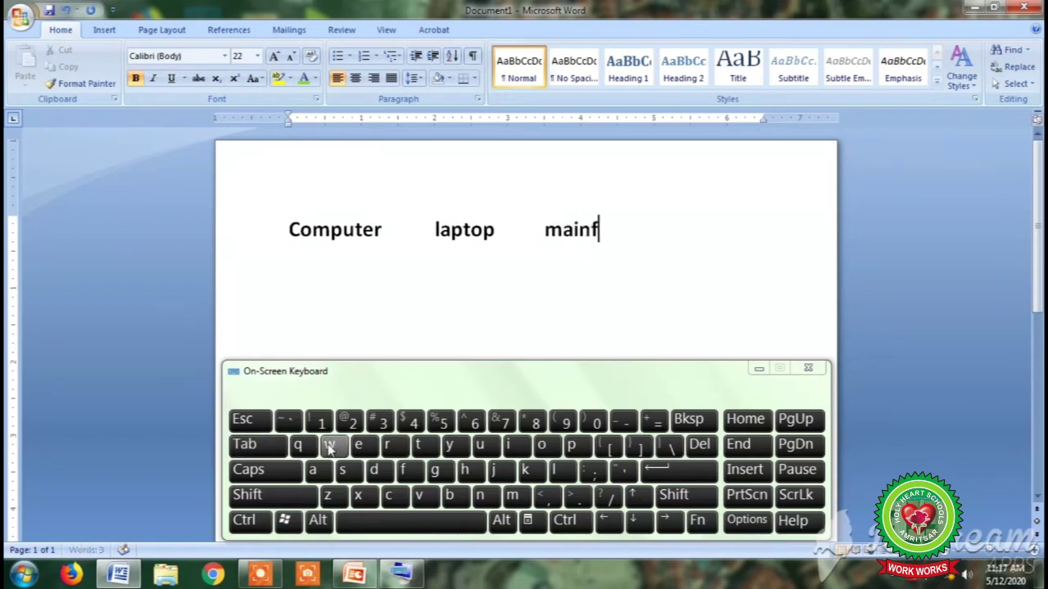
type("me")
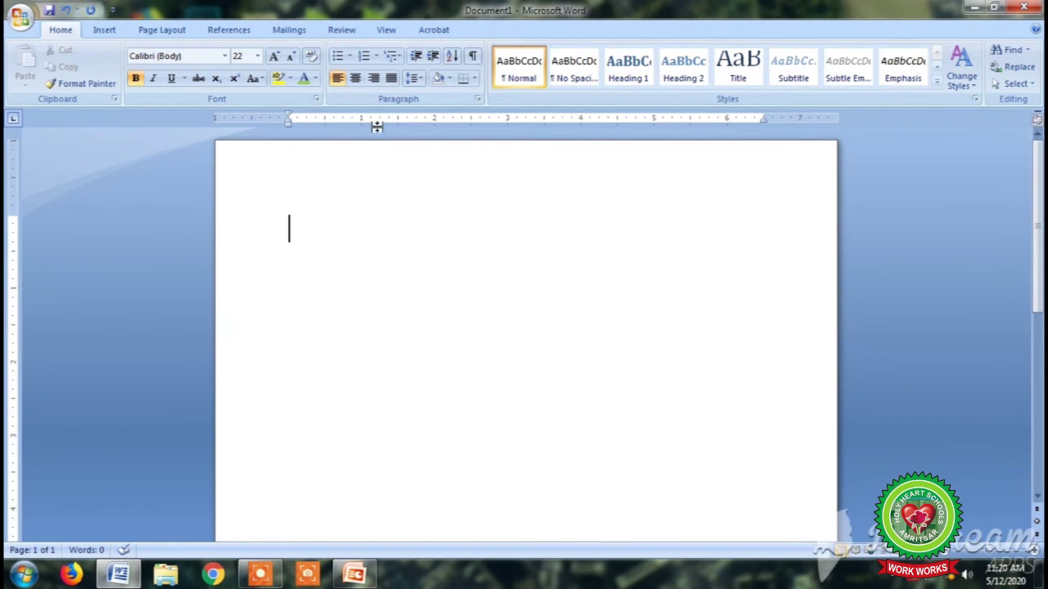
Add two left tab stops on the ruler and type computer, laptop, mainframe at them
left_click(477, 119)
left_click(586, 119)
type("computer")
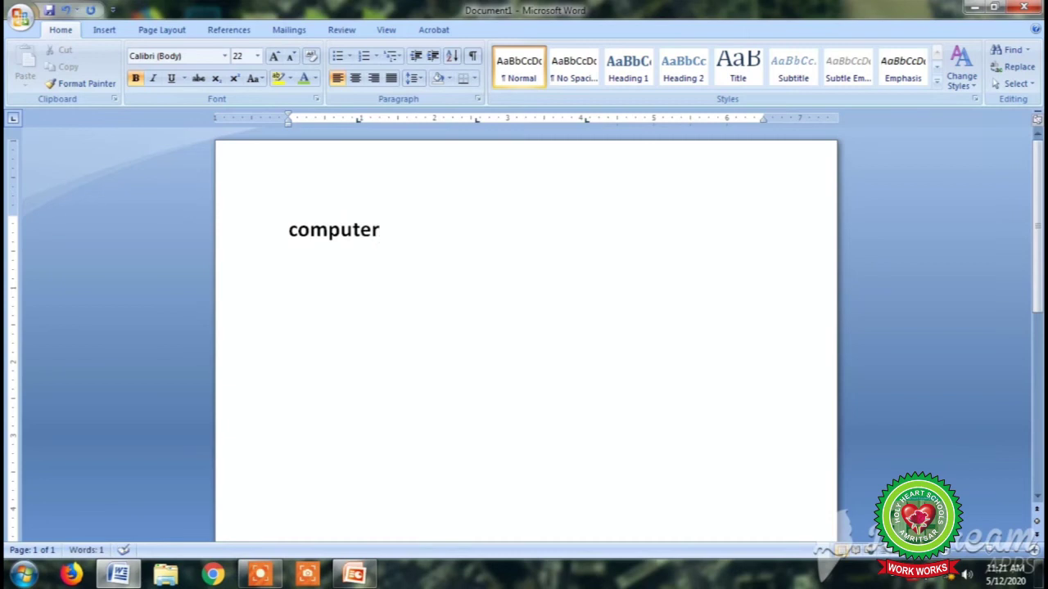
key("Tab")
key("Tab")
key("Tab")
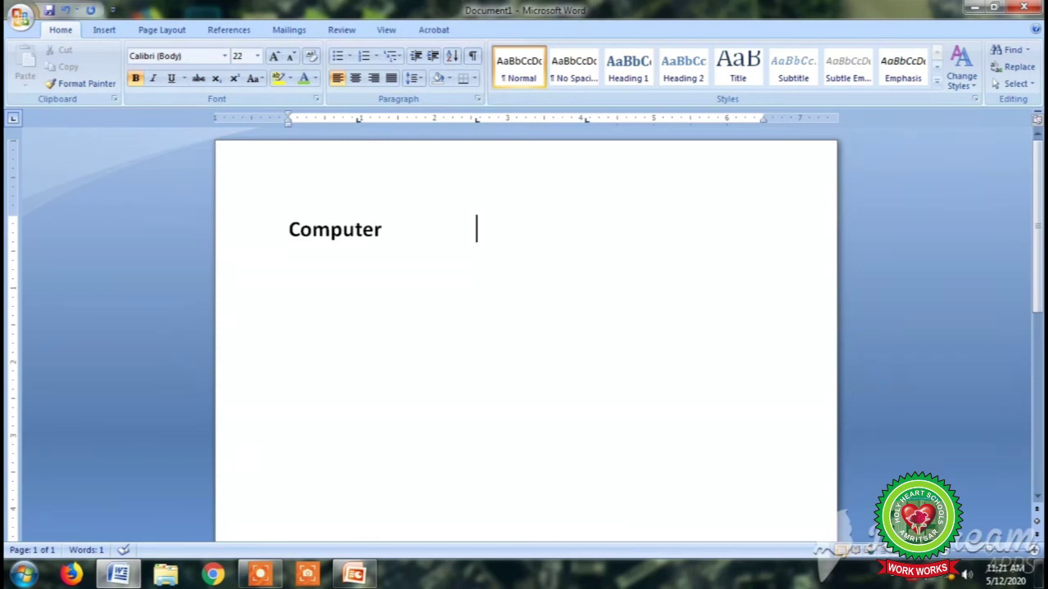
type("laptop")
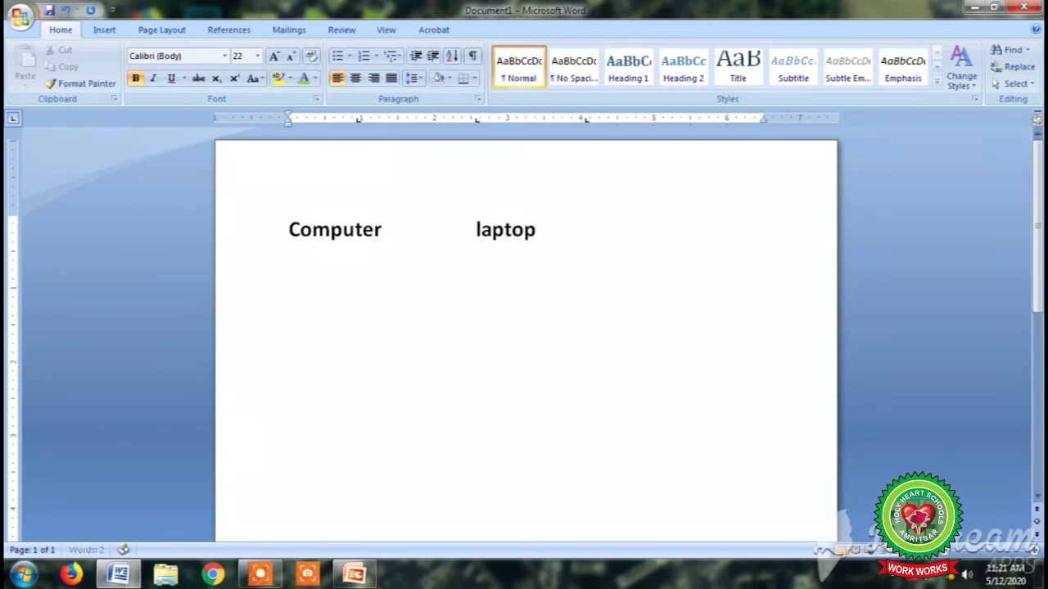
key("Tab")
type("mainframe")
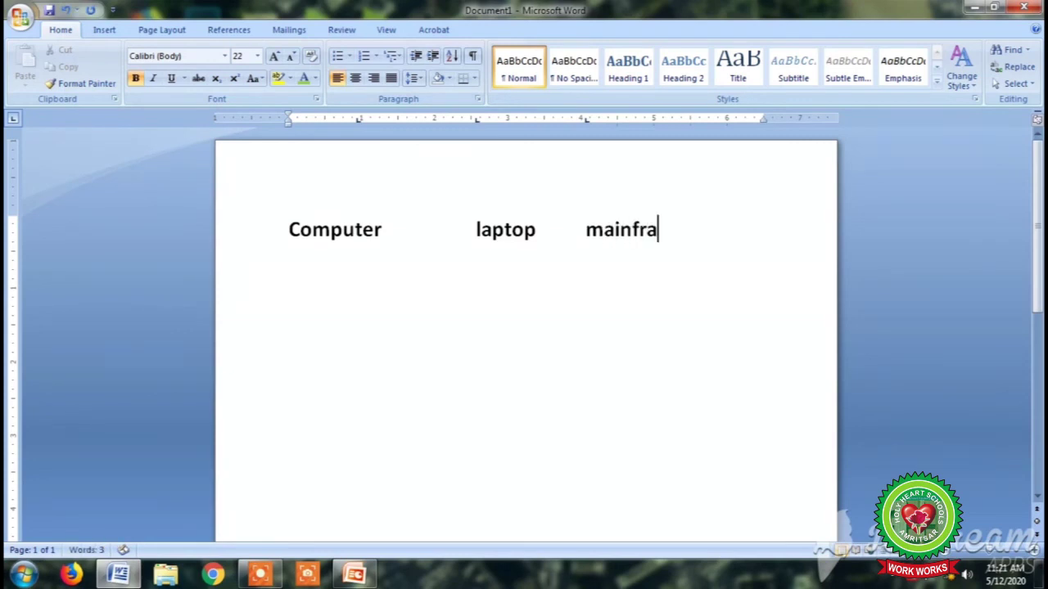